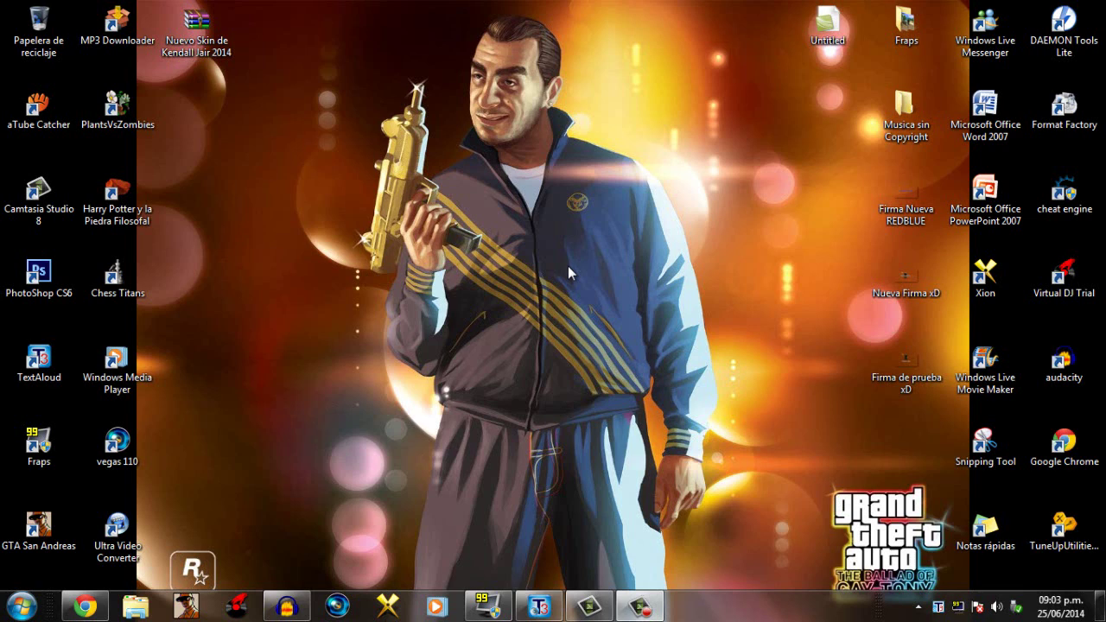
Extract the Nuevo Skin archive in place on the desktop and set the archive and its extracted folder apart.
left_click_drag(197, 30, 294, 200)
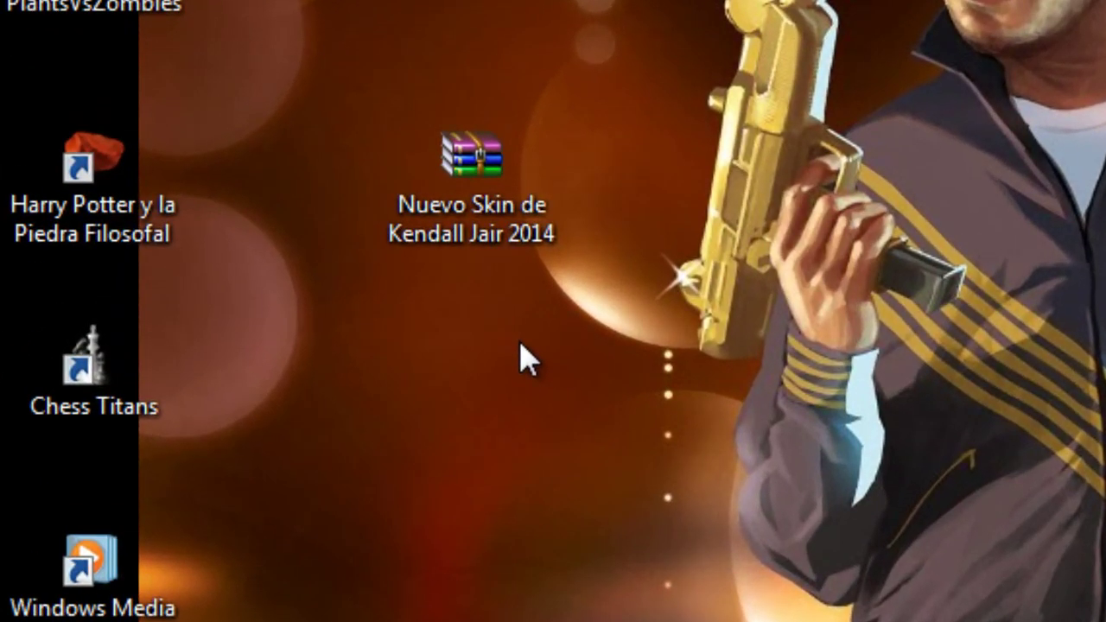
right_click(519, 147)
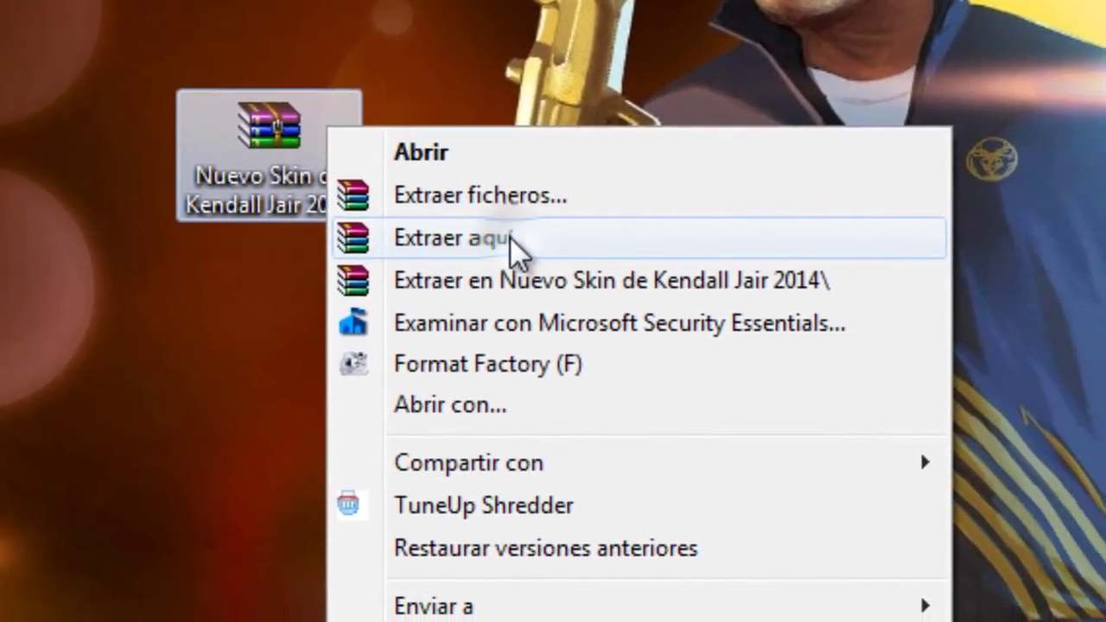
left_click(557, 257)
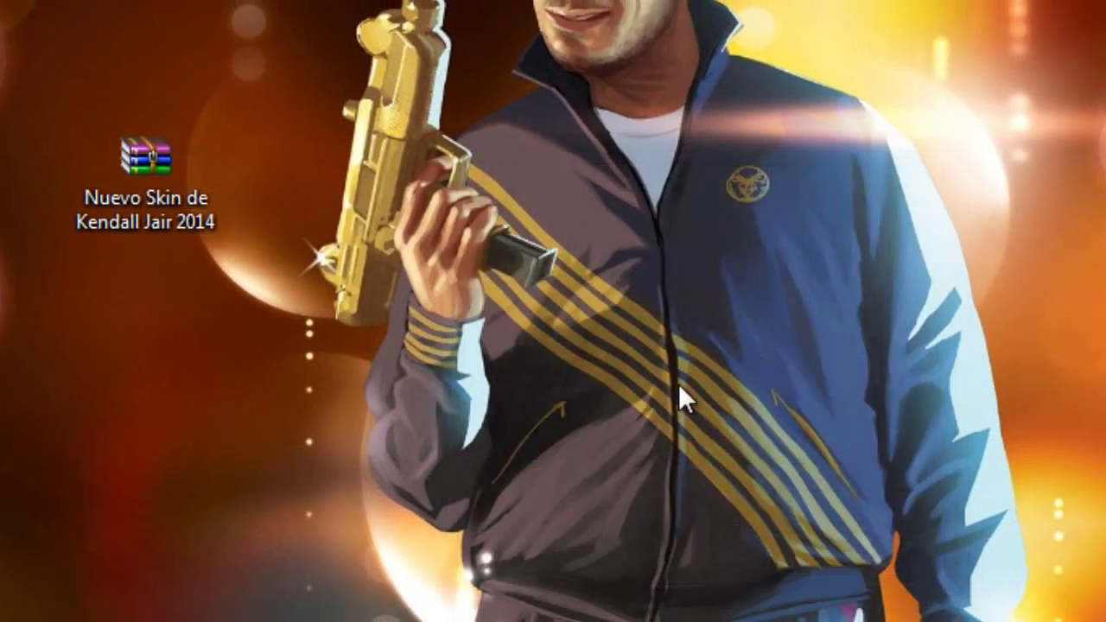
left_click_drag(98, 168, 244, 557)
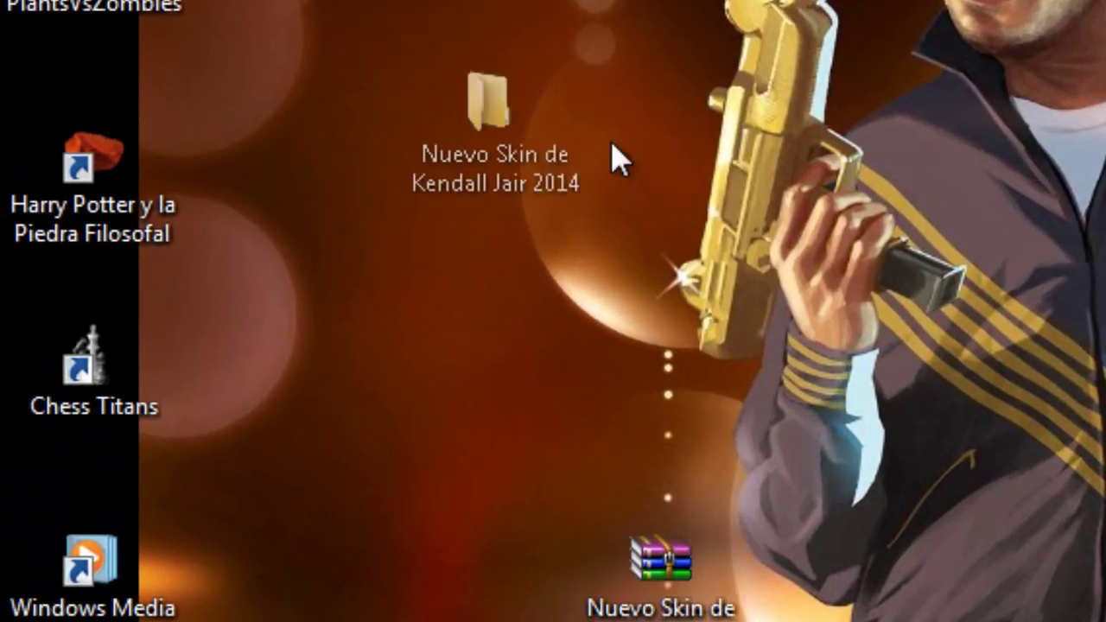
left_click_drag(503, 122, 480, 173)
left_click(461, 353)
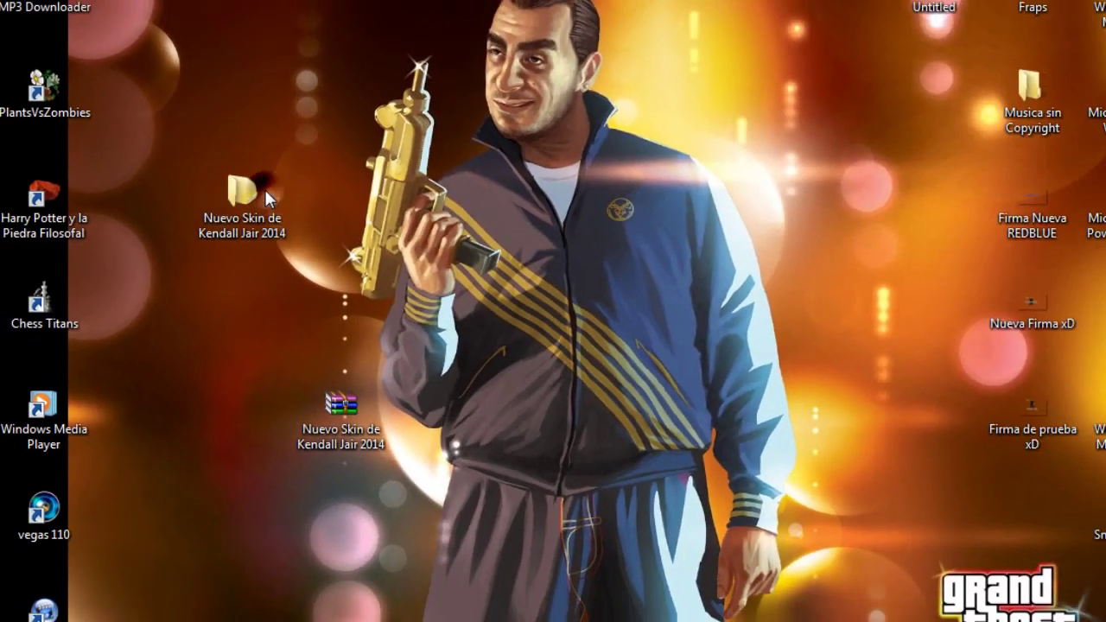
Open the extracted skin folder and look over its Skin (Instalar) and Imagenes n_n subfolders.
double_click(448, 177)
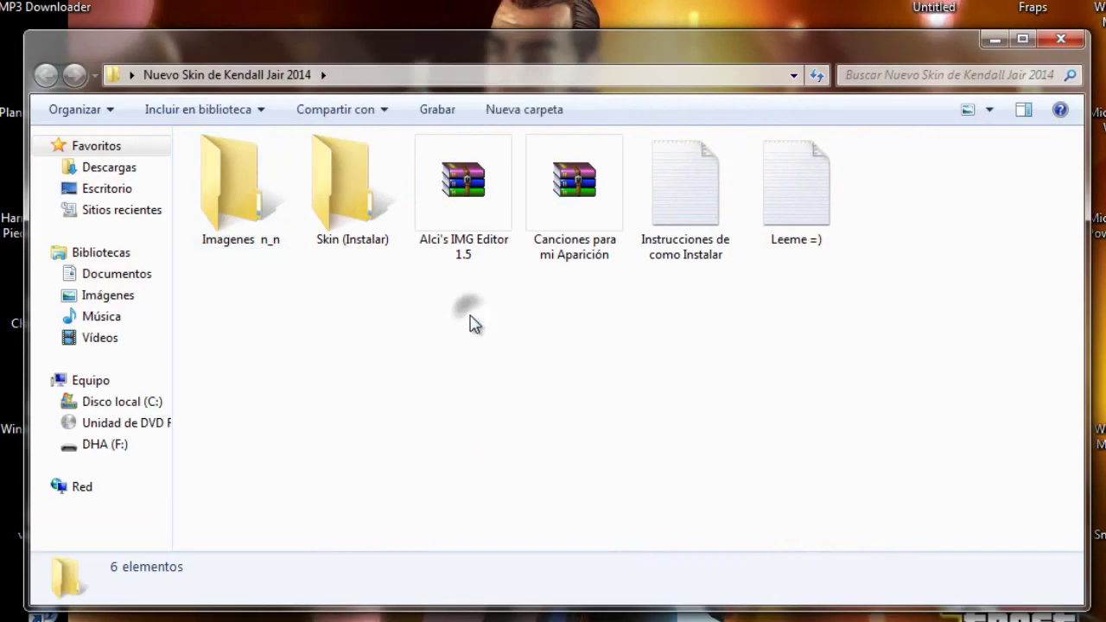
left_click(363, 221)
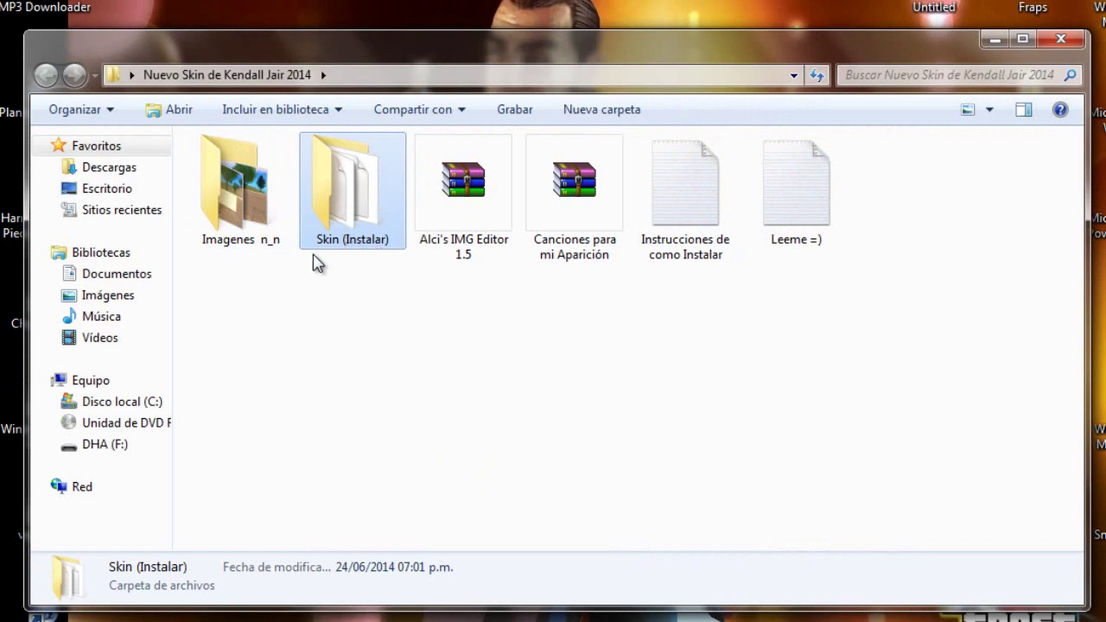
left_click(358, 271)
left_click(247, 240)
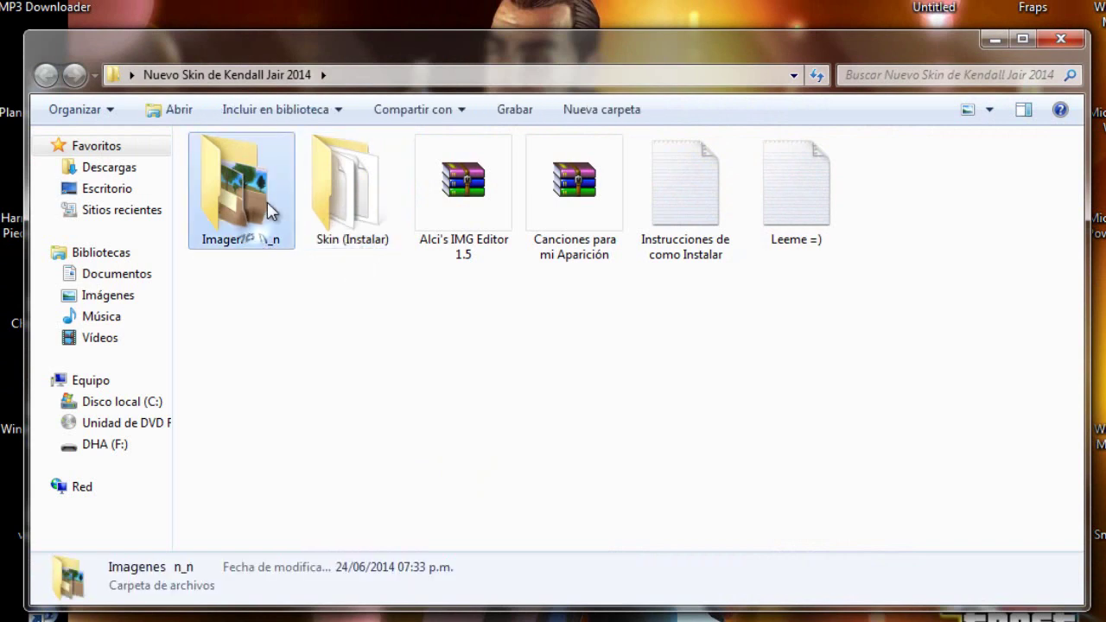
View the skin screenshots in the Imagenes n_n folder one after another and return to the main skin folder.
double_click(271, 212)
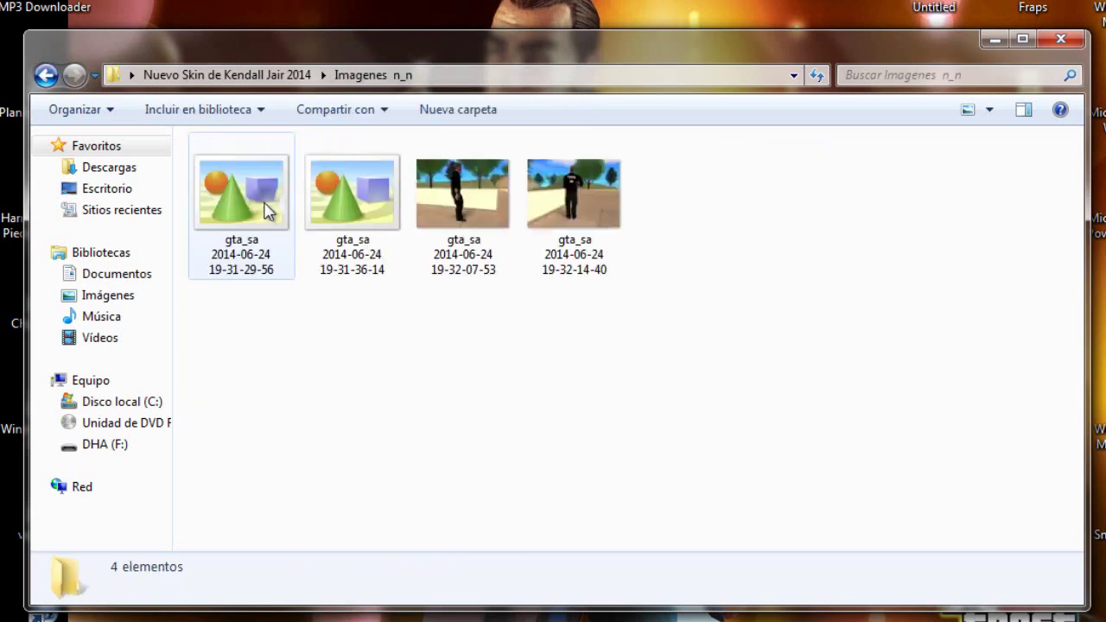
left_click(251, 213)
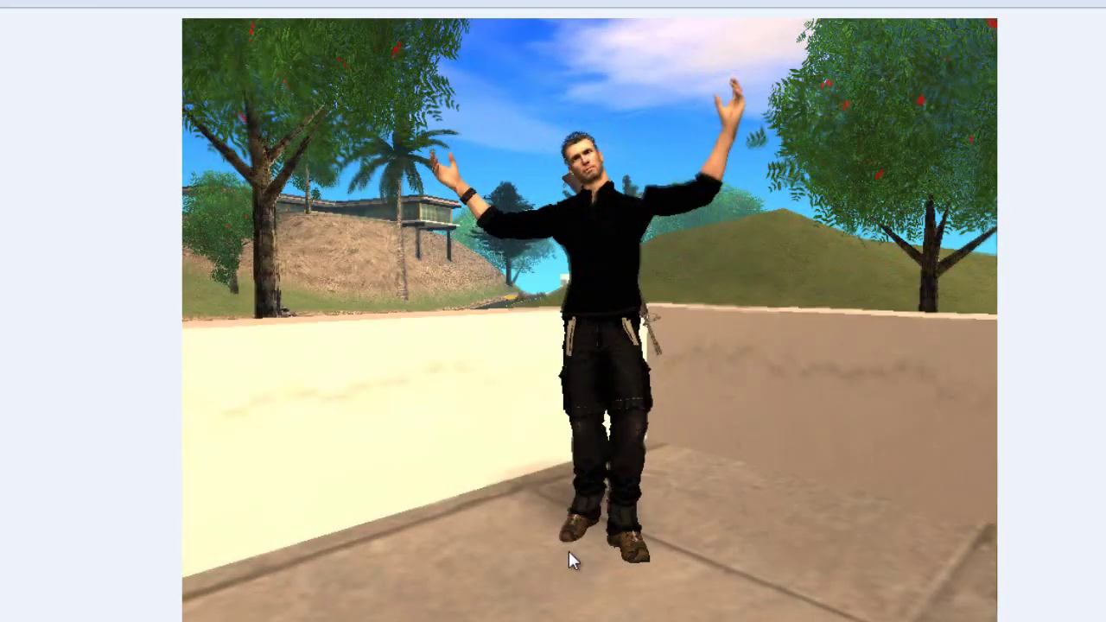
key("Right")
key("Right")
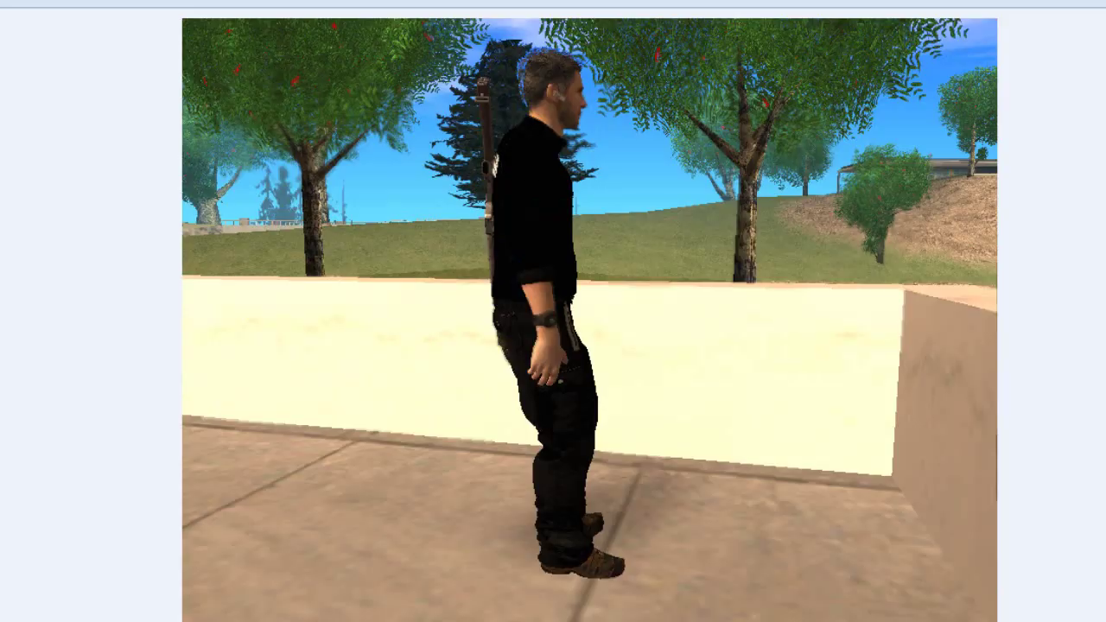
key("Right")
key("Right")
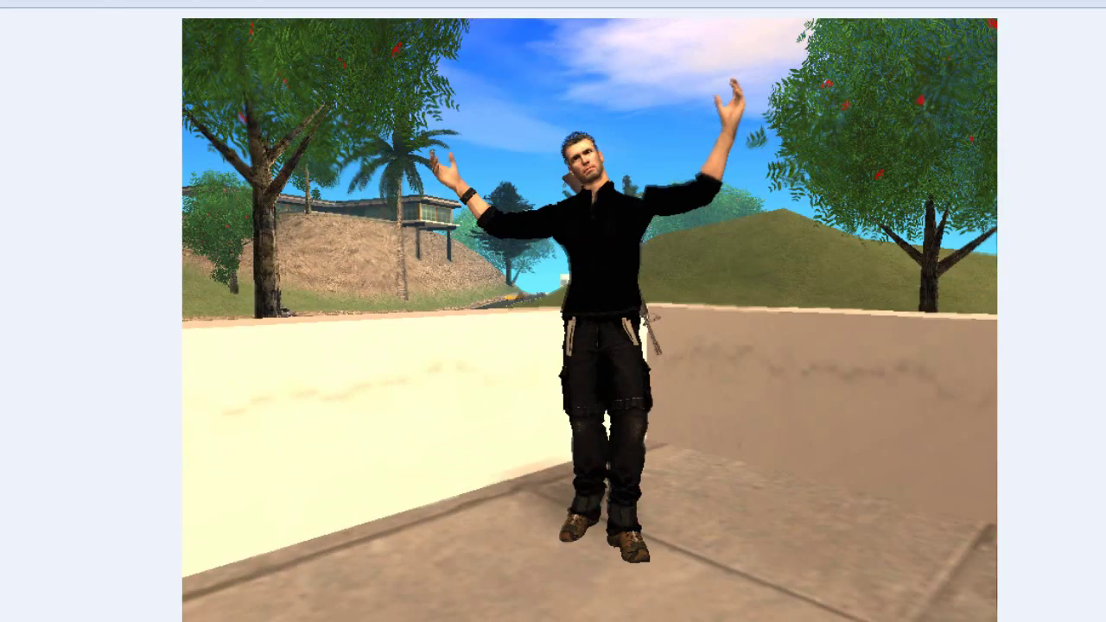
key("alt+F4")
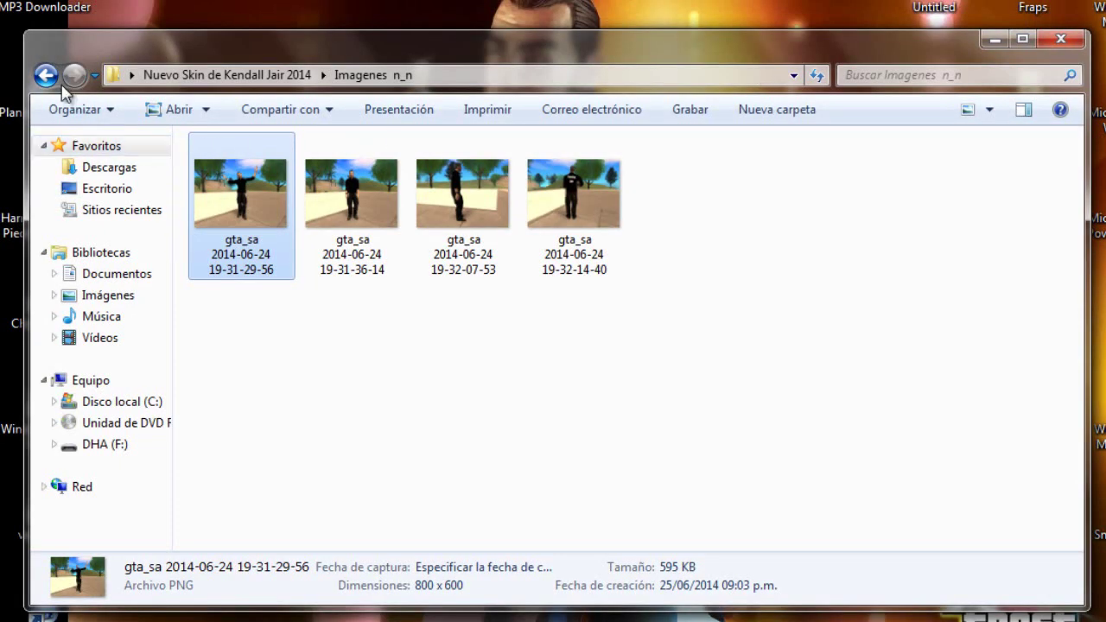
left_click(47, 76)
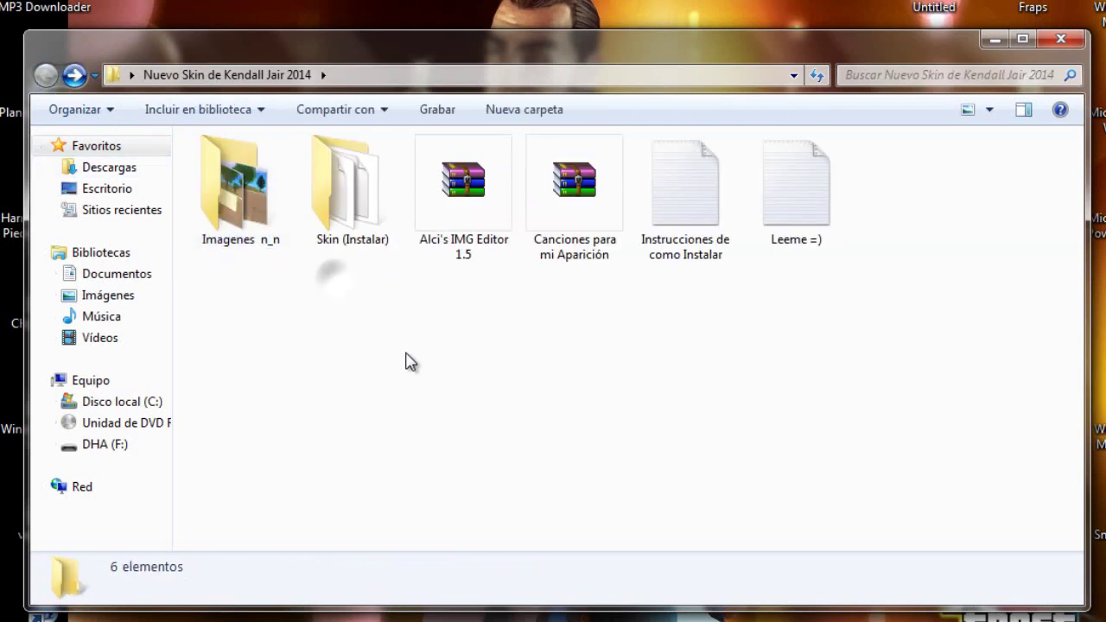
left_click(787, 211)
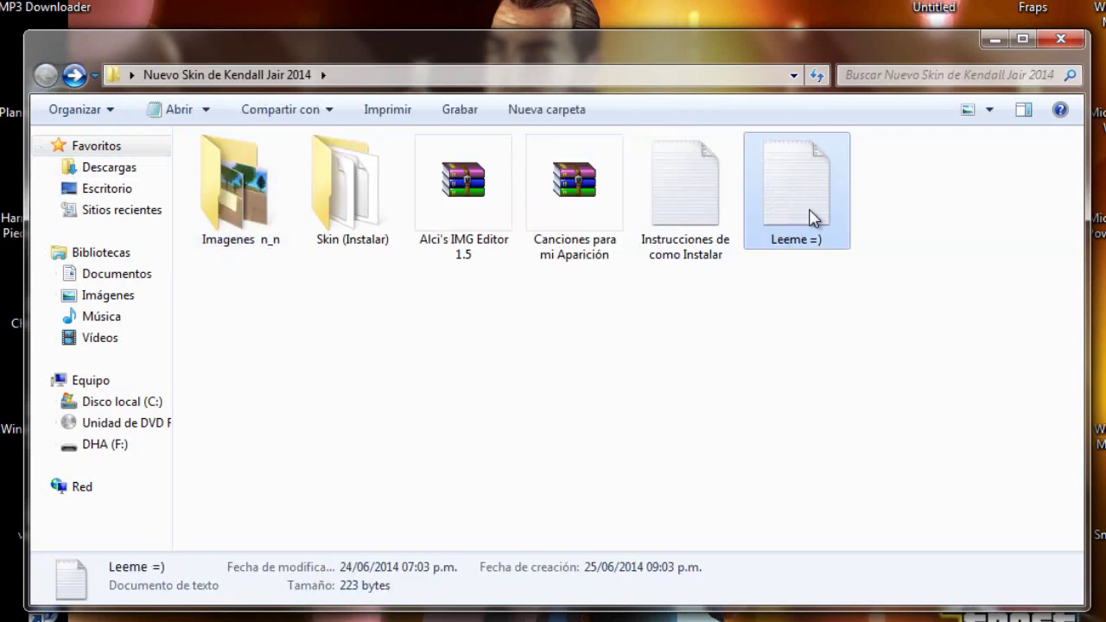
left_click(796, 270)
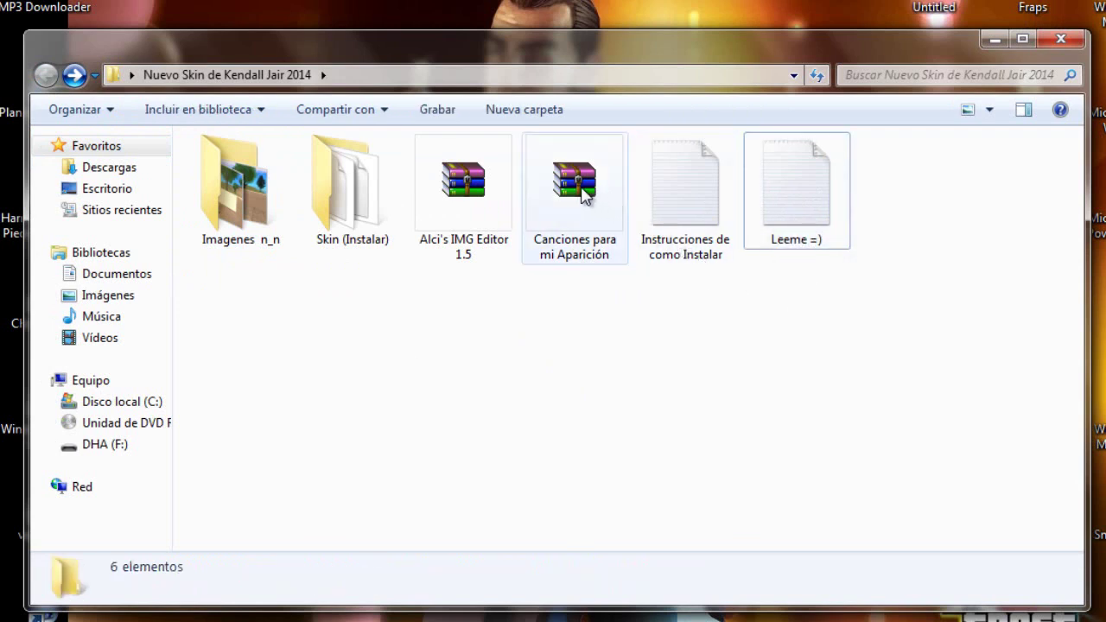
left_click(665, 181)
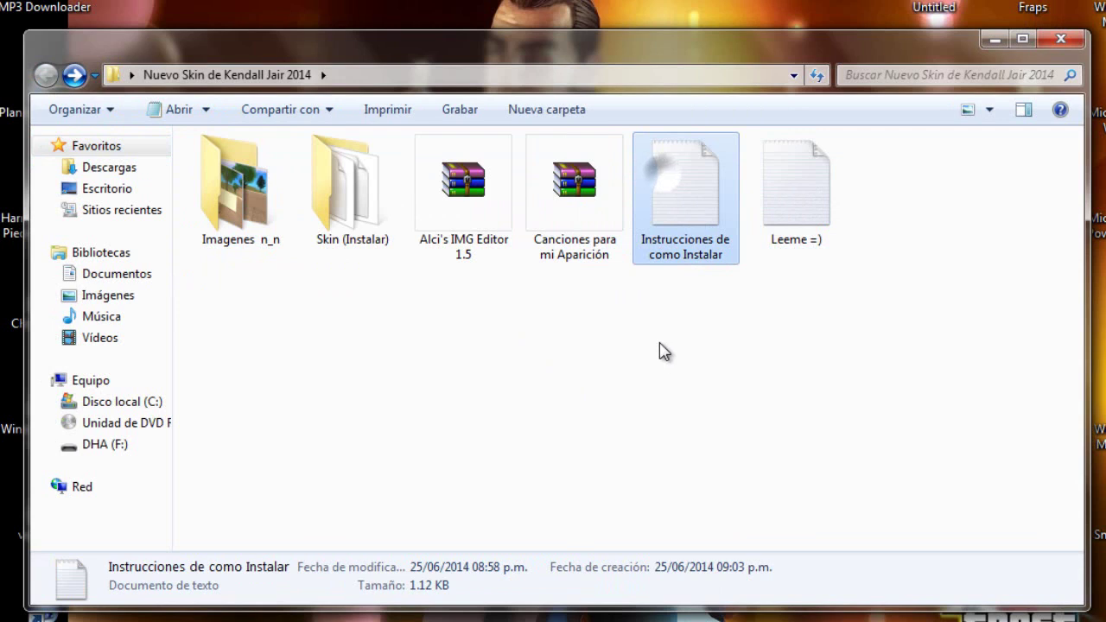
left_click(684, 305)
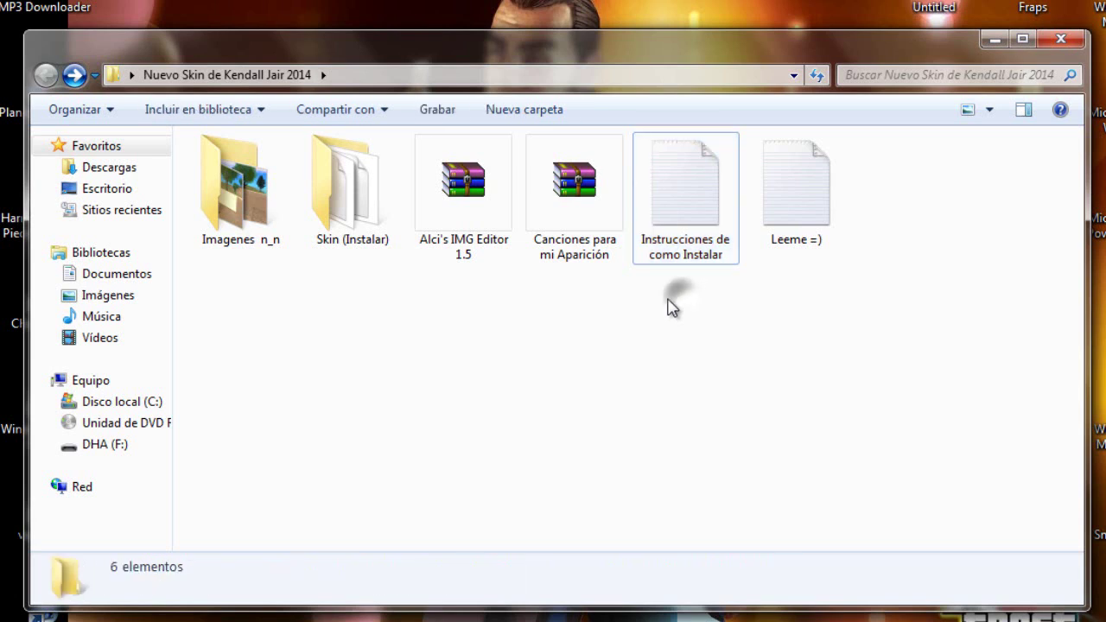
Extract the Alci's IMG Editor 1.5 archive directly into the skin folder.
left_click(445, 181)
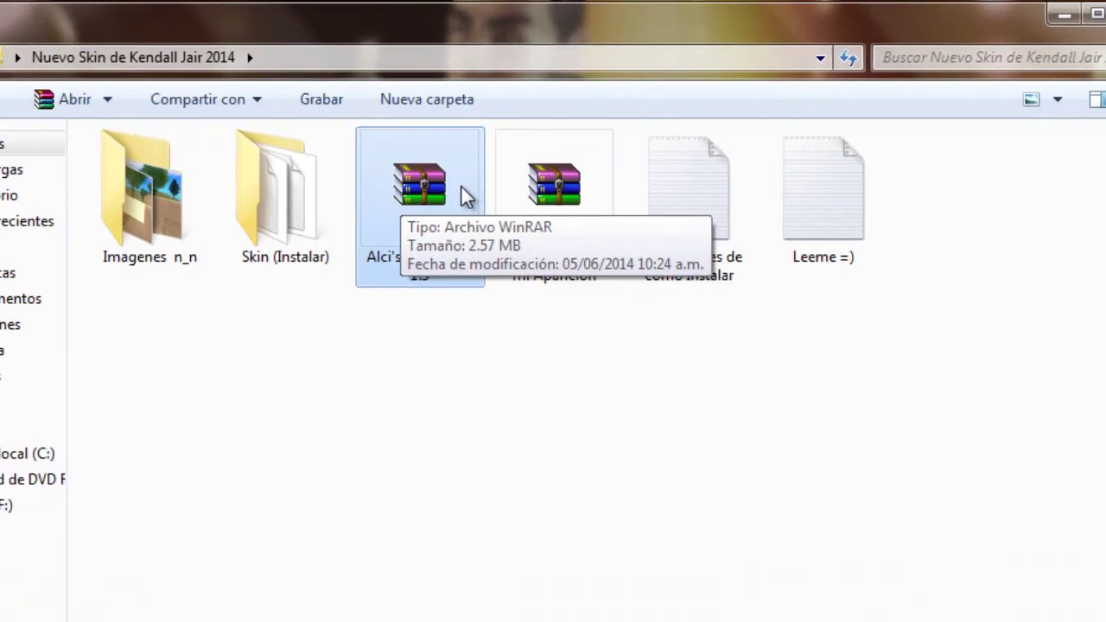
double_click(498, 181)
right_click(400, 193)
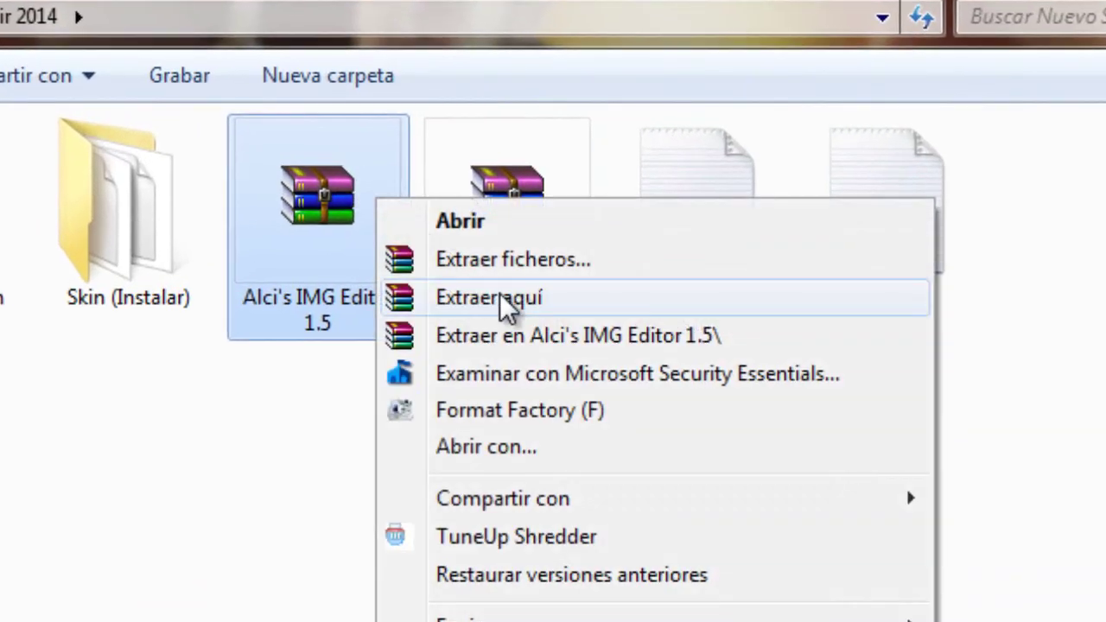
left_click(582, 288)
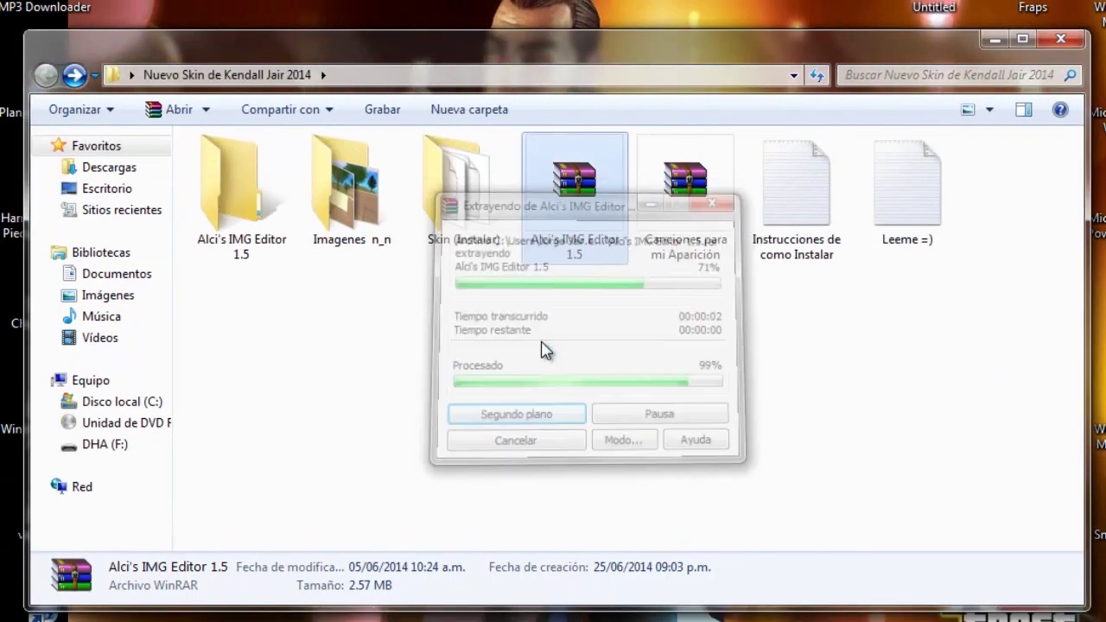
left_click(547, 350)
Check the contents of the extracted Alci's IMG Editor 1.5 folder and go back to the skin folder.
left_click(290, 260)
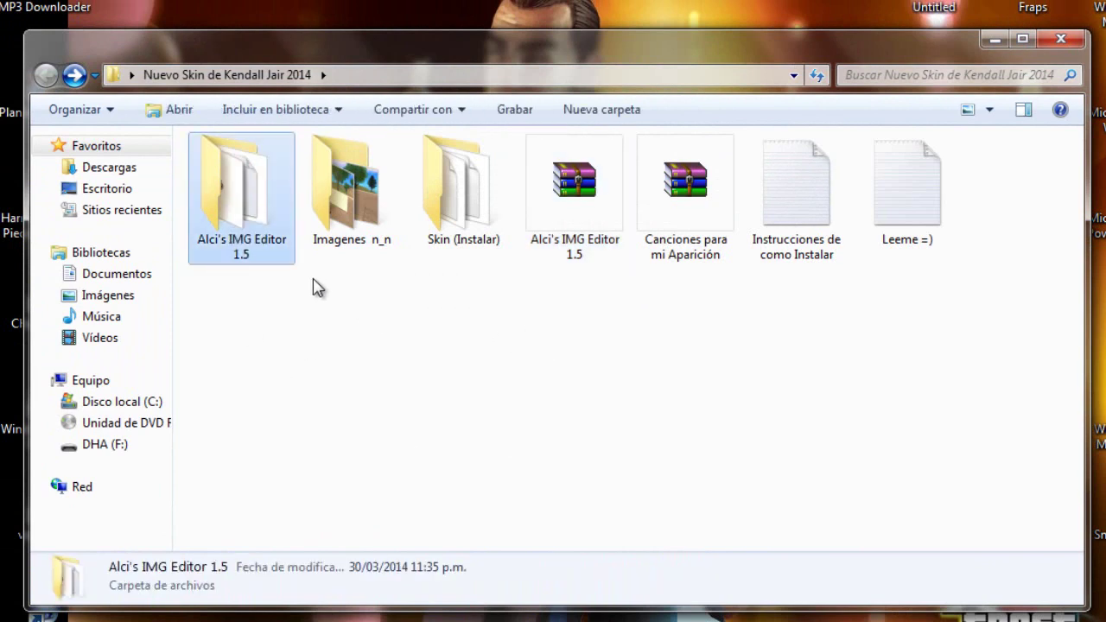
double_click(234, 236)
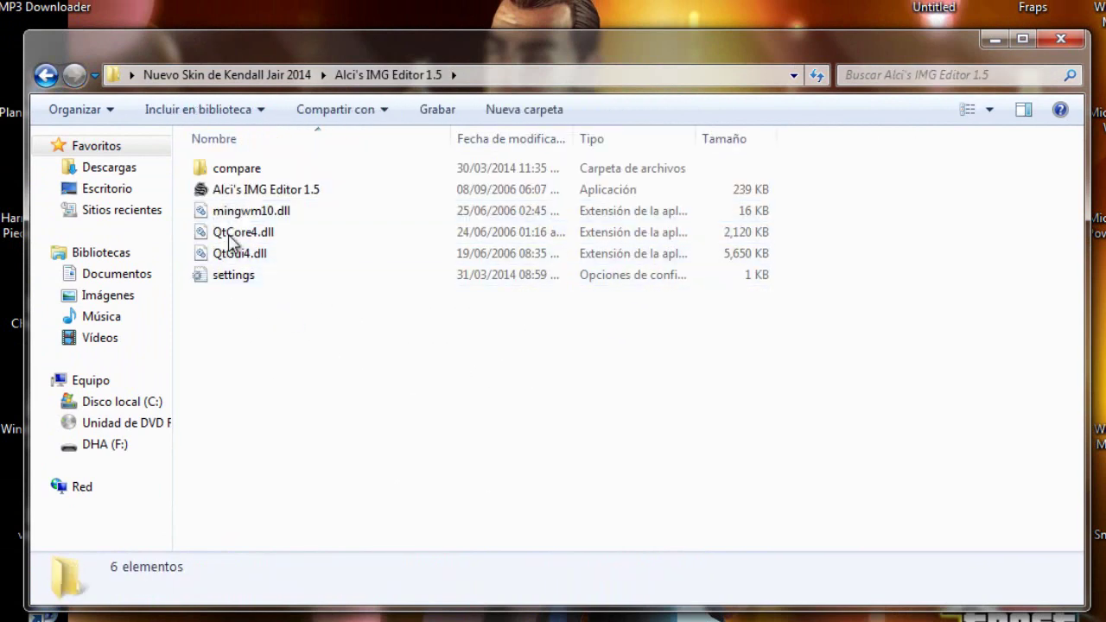
left_click(39, 77)
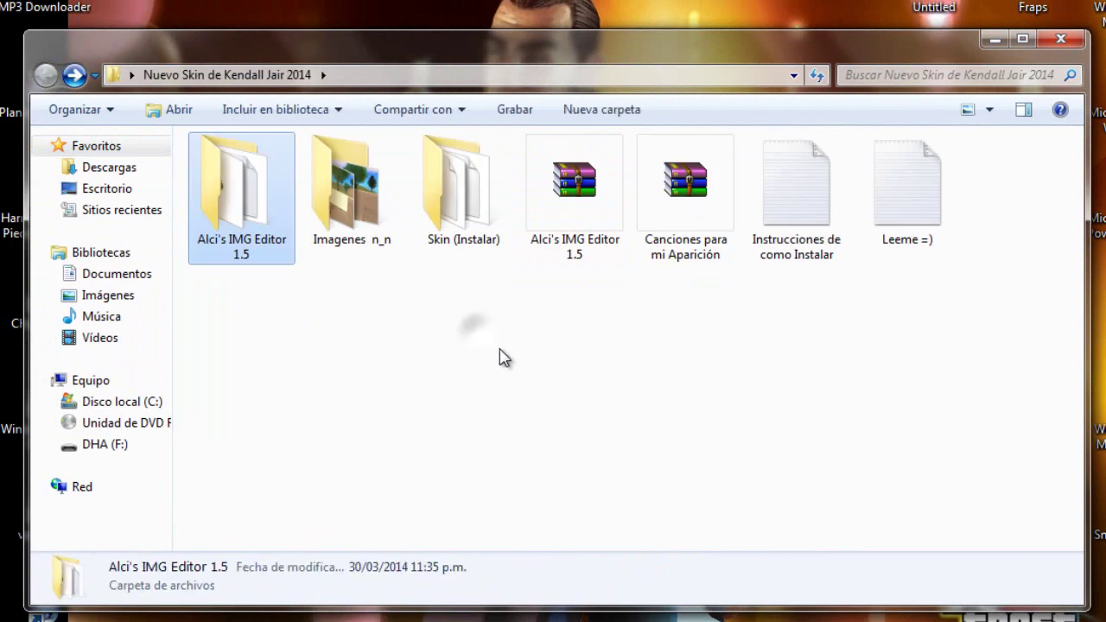
left_click(818, 167)
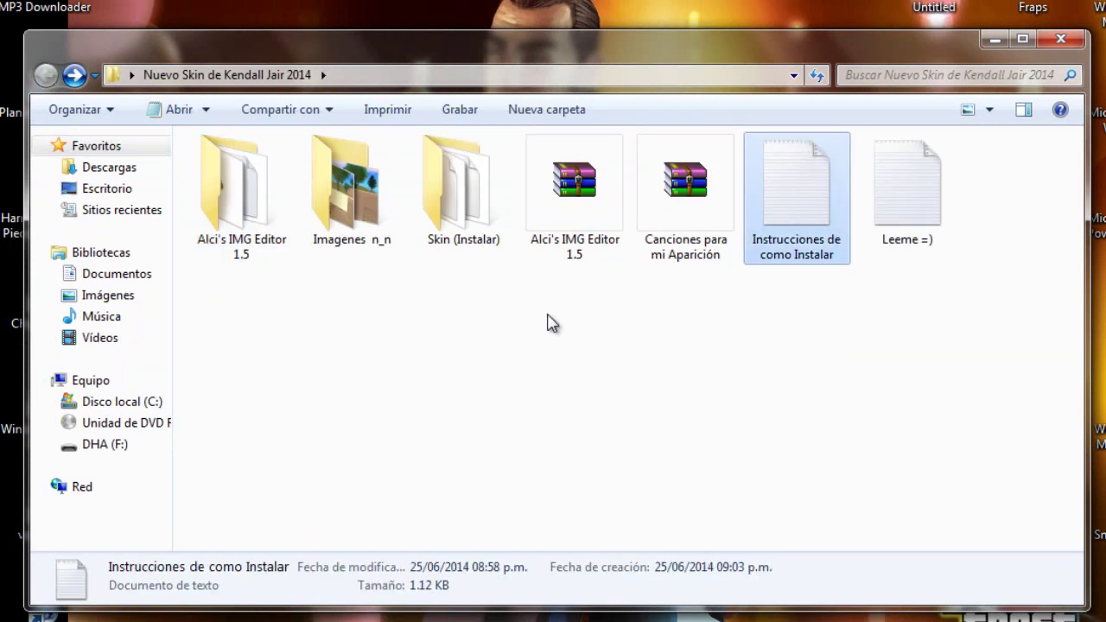
left_click_drag(547, 321, 687, 403)
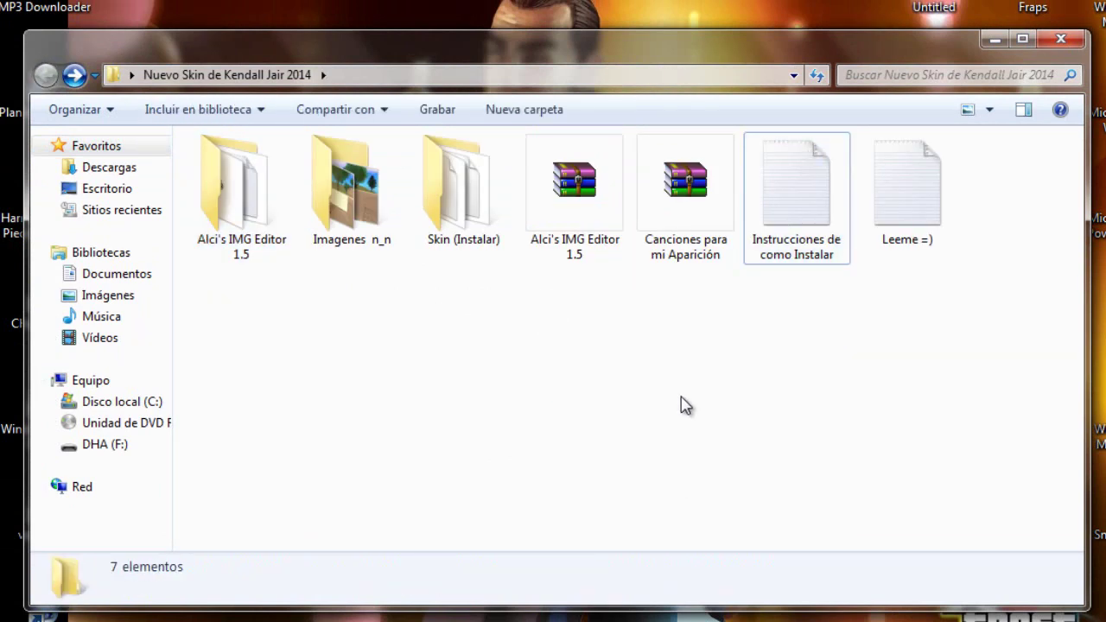
Extract the Canciones para mi Aparición archive directly into the skin folder.
left_click(689, 169)
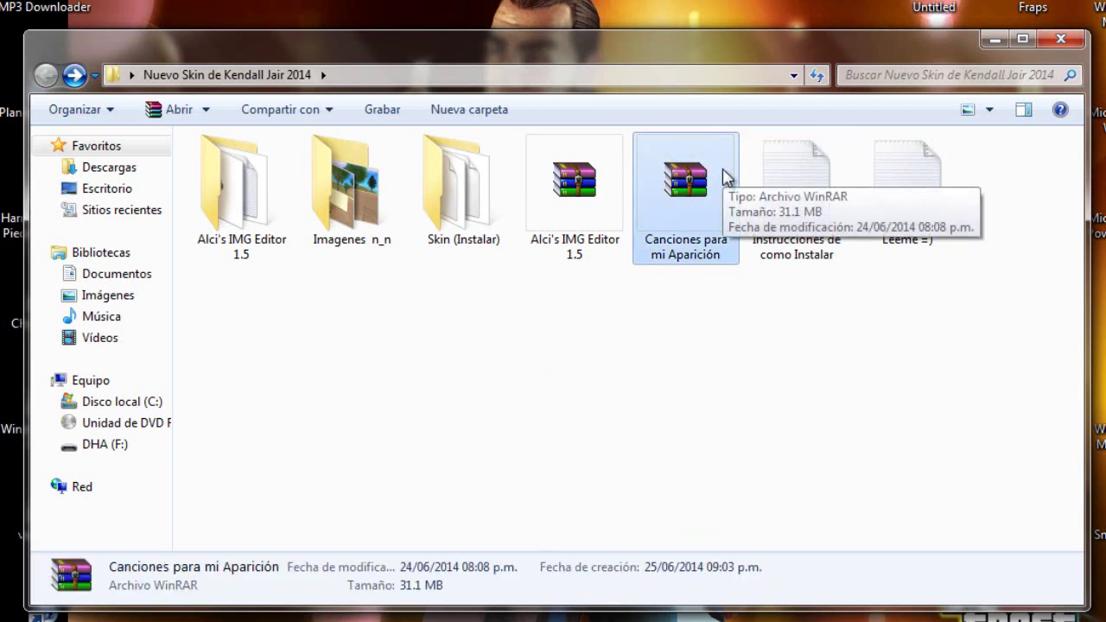
right_click(726, 178)
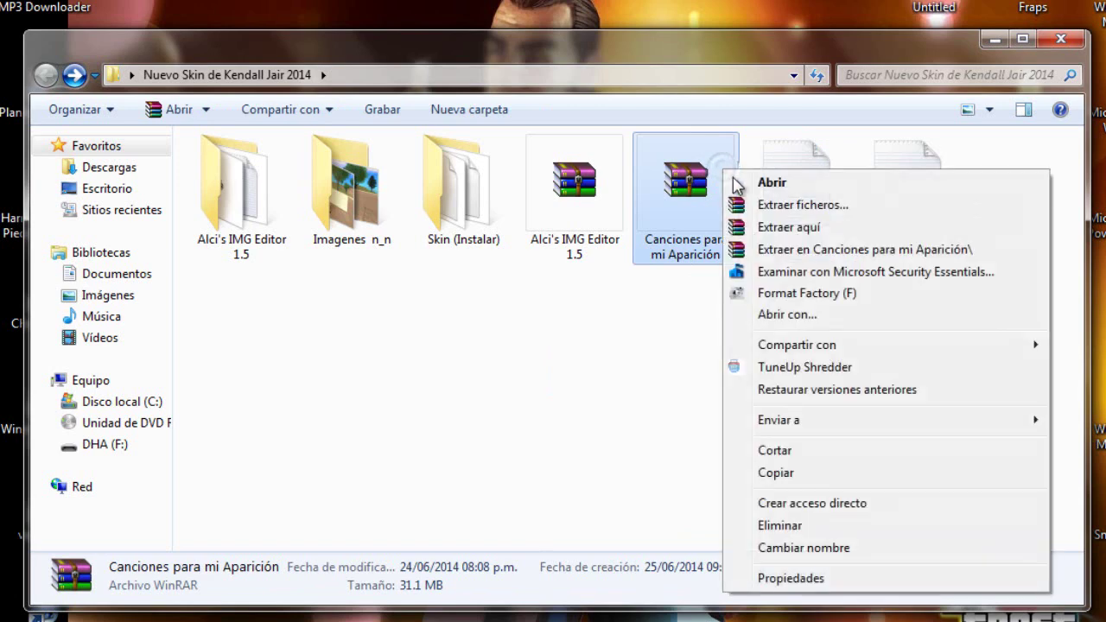
left_click(798, 238)
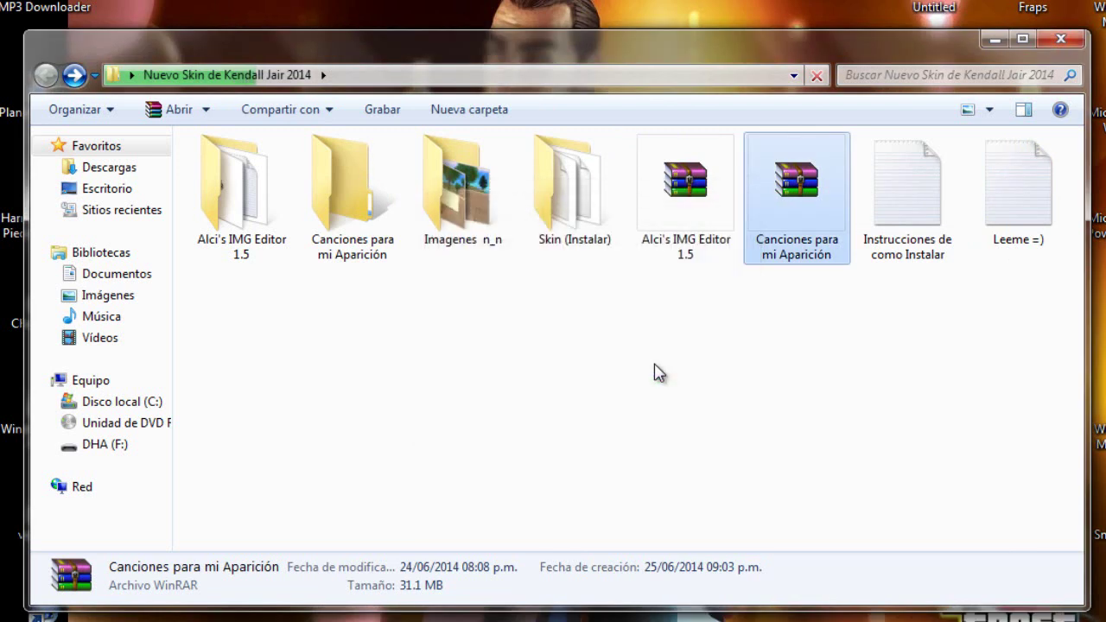
Open the extracted Canciones para mi Aparición folder and look over its song files and the Leeme (Importante!!) text file.
left_click(363, 240)
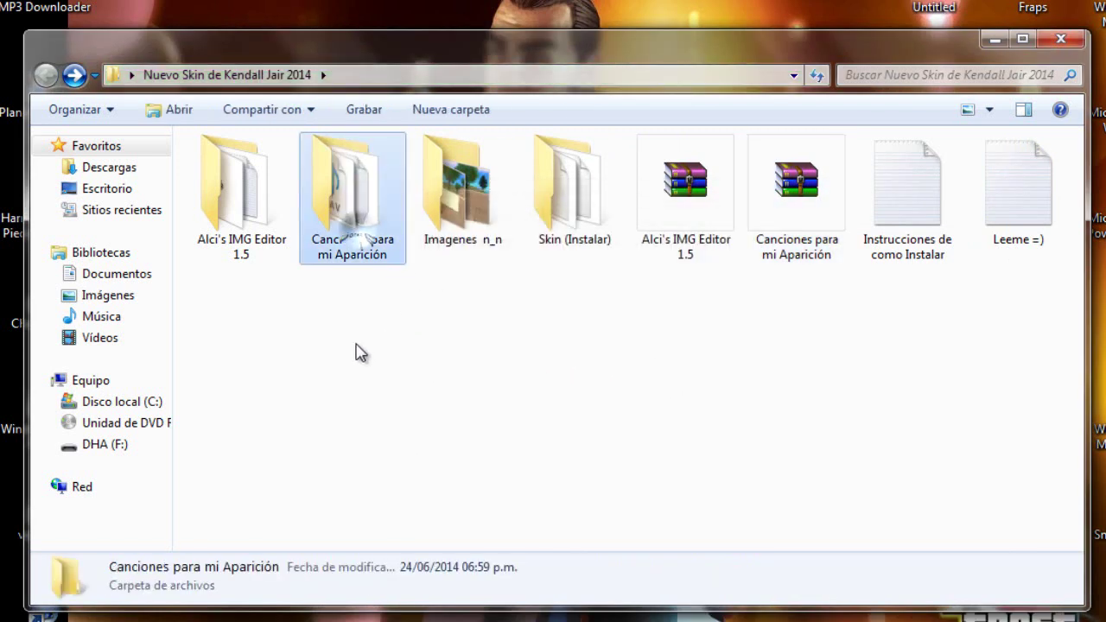
left_click(391, 352)
double_click(370, 197)
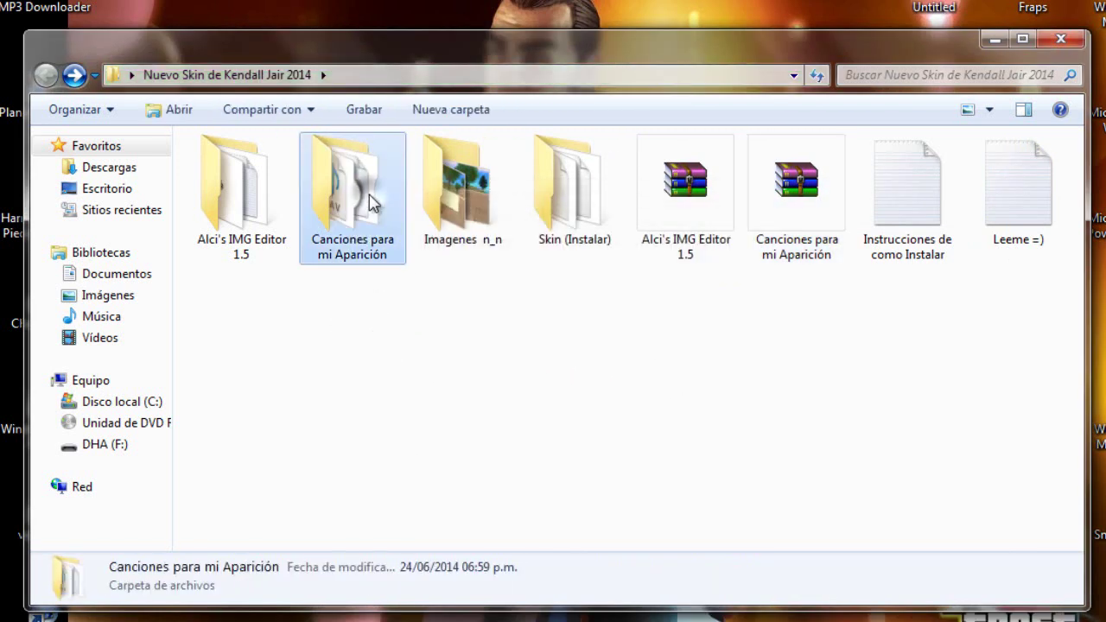
left_click_drag(329, 353, 267, 161)
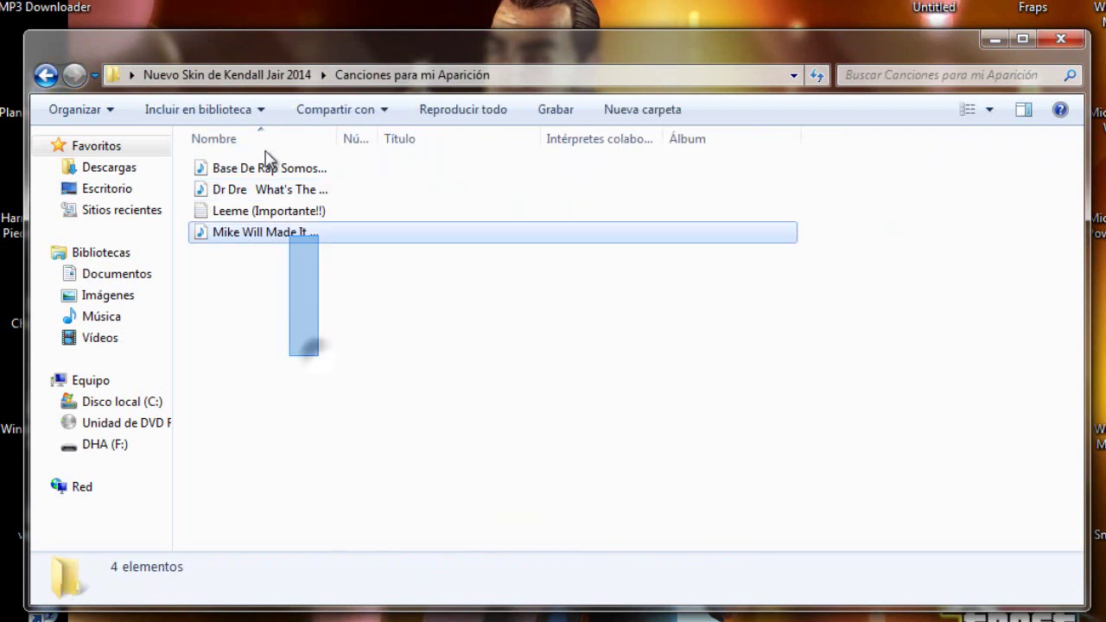
left_click(288, 301)
left_click(212, 231)
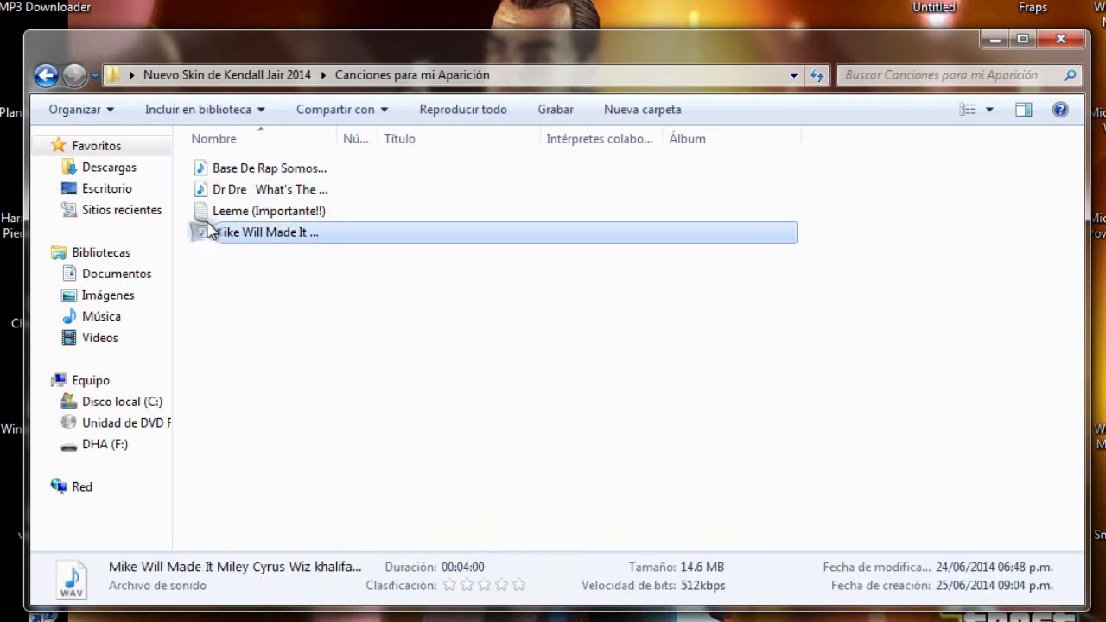
left_click(212, 189)
left_click(214, 169)
left_click_drag(214, 169, 267, 306)
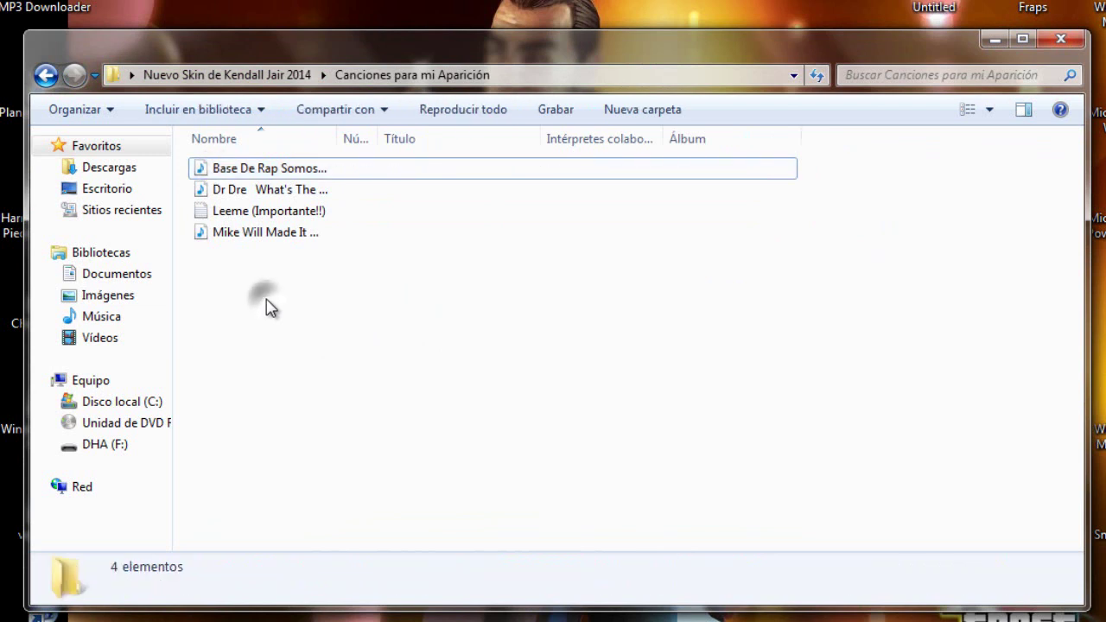
left_click_drag(260, 211, 213, 225)
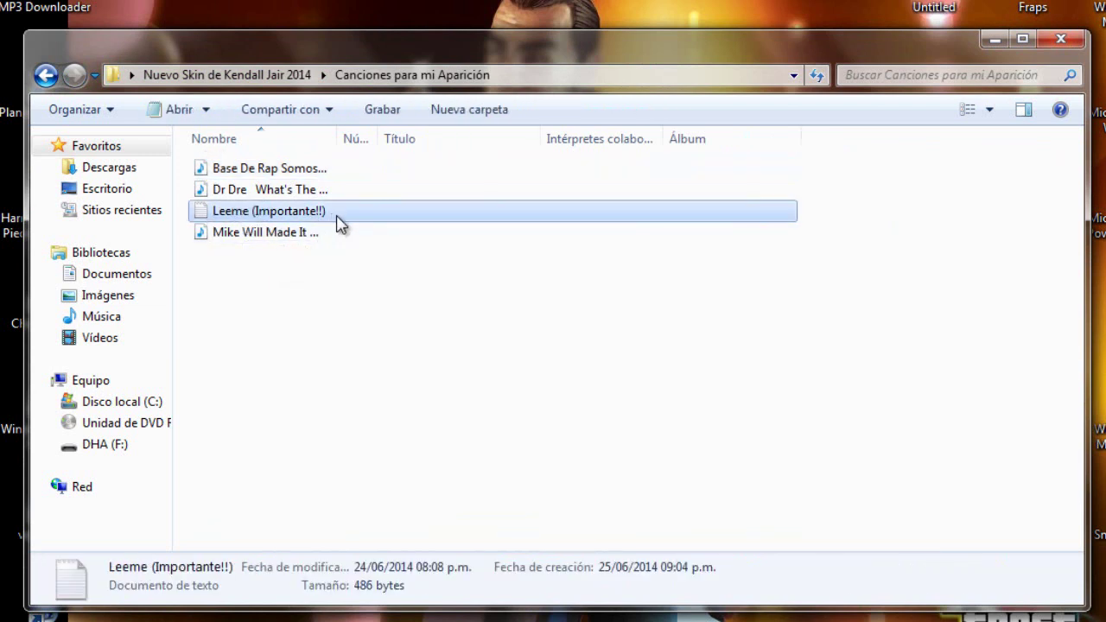
Go back from the songs folder to the main skin folder and close its window.
left_click_drag(332, 286, 381, 383)
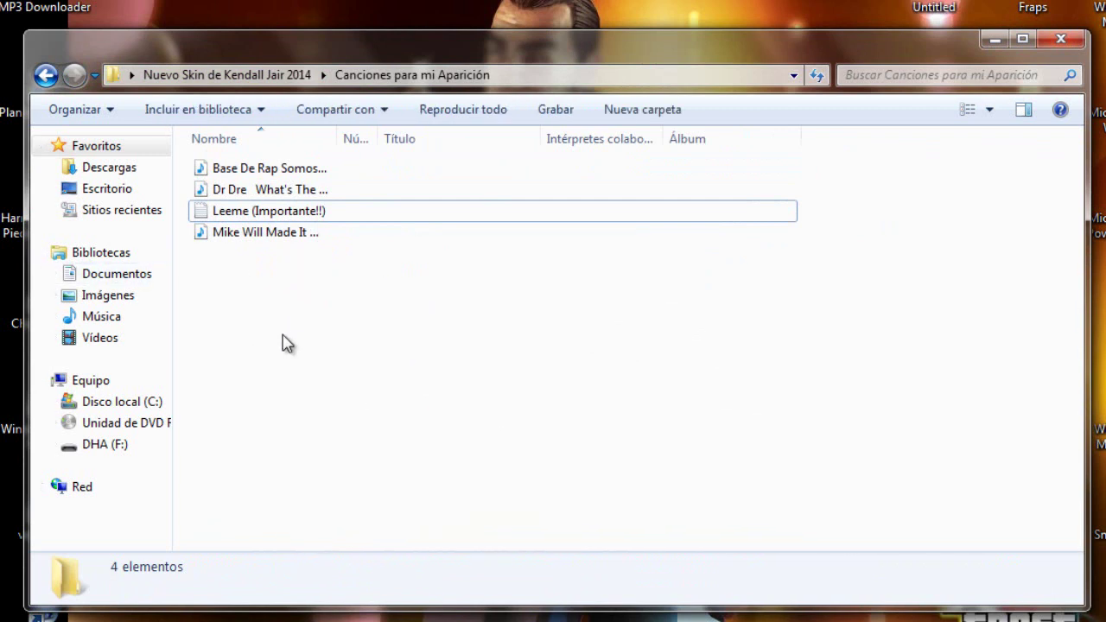
left_click_drag(255, 291, 324, 340)
left_click(46, 75)
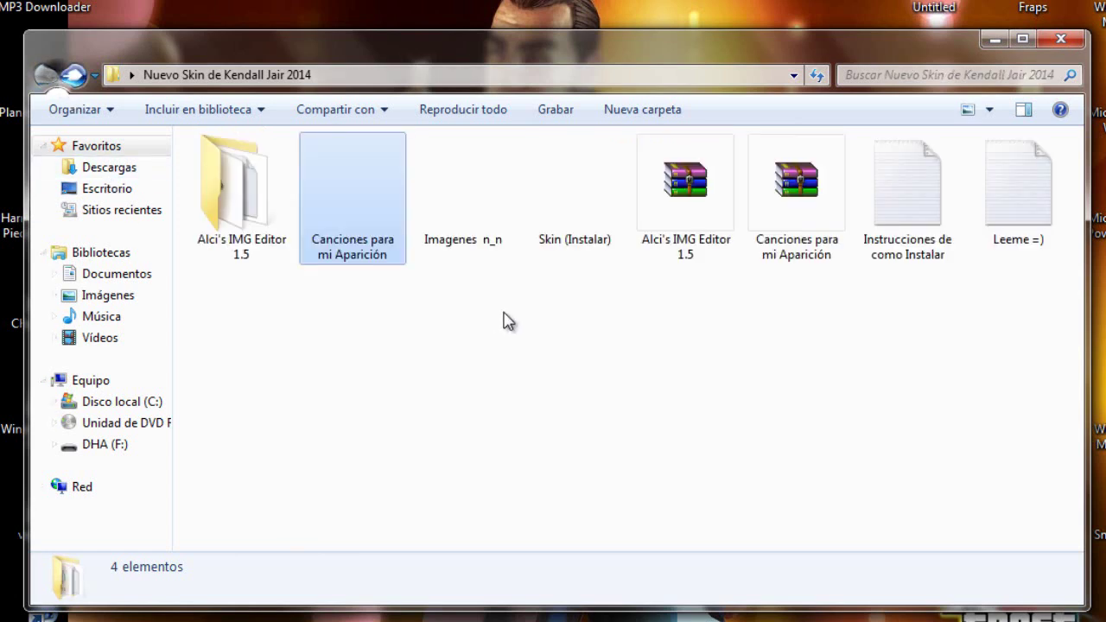
left_click(532, 327)
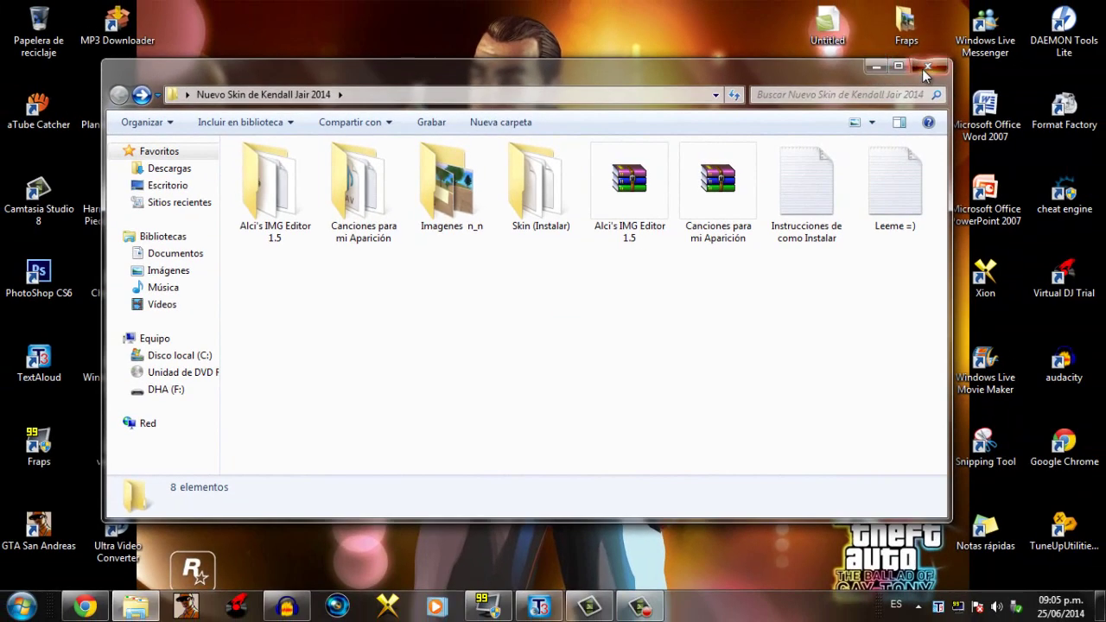
left_click(926, 72)
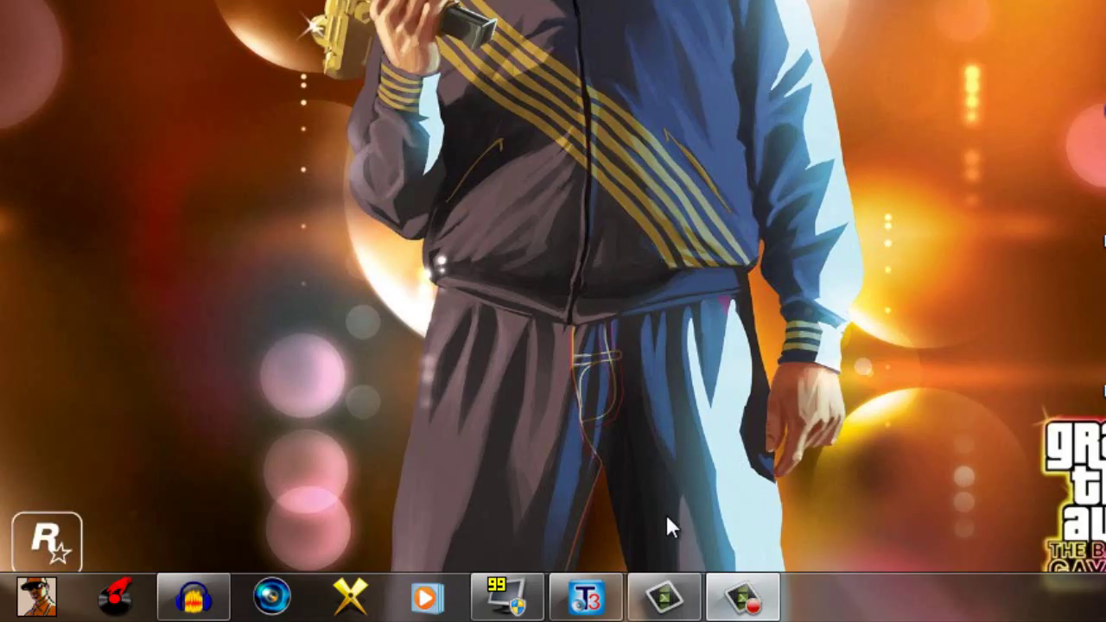
Switch to the Untitled project in Camtasia Studio and examine its timeline at several points, including about 11:05 and 11:18.
left_click(670, 596)
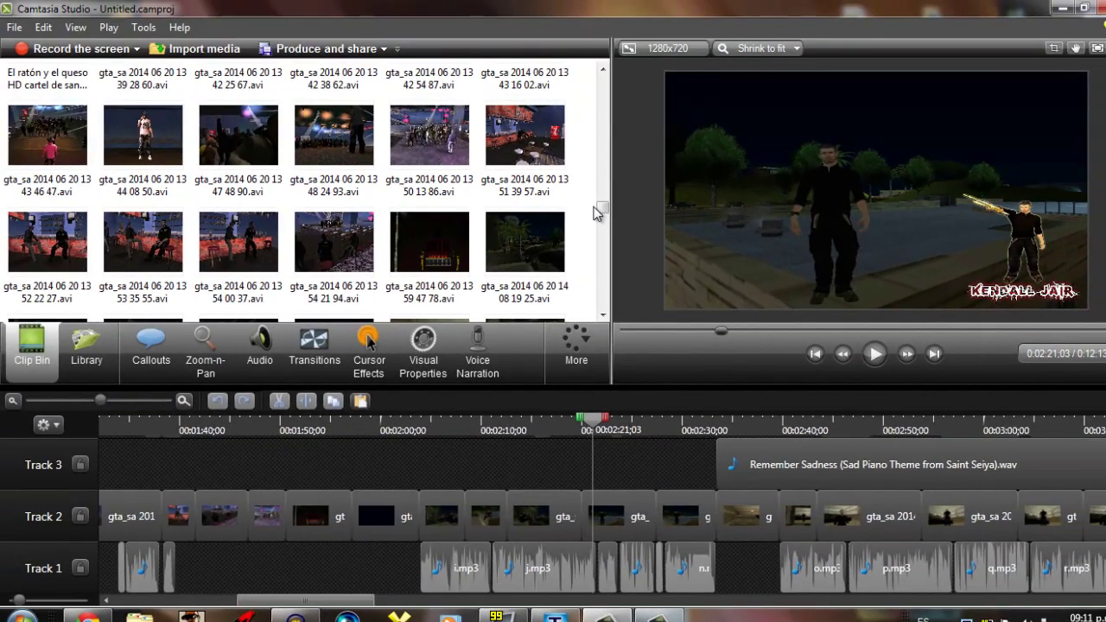
left_click_drag(601, 209, 575, 209)
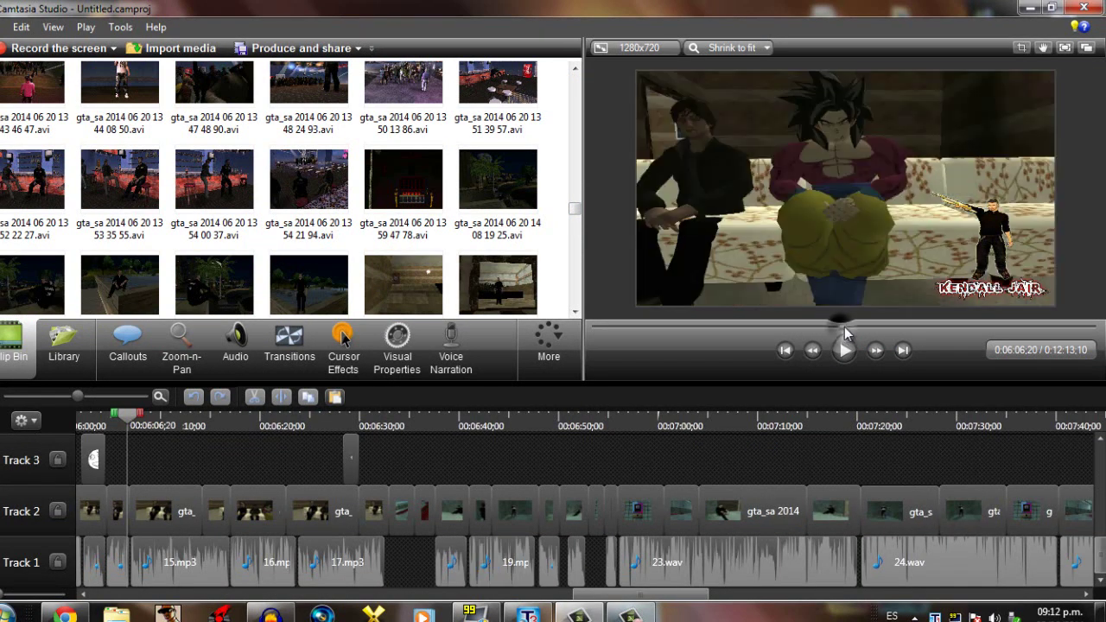
left_click(1017, 330)
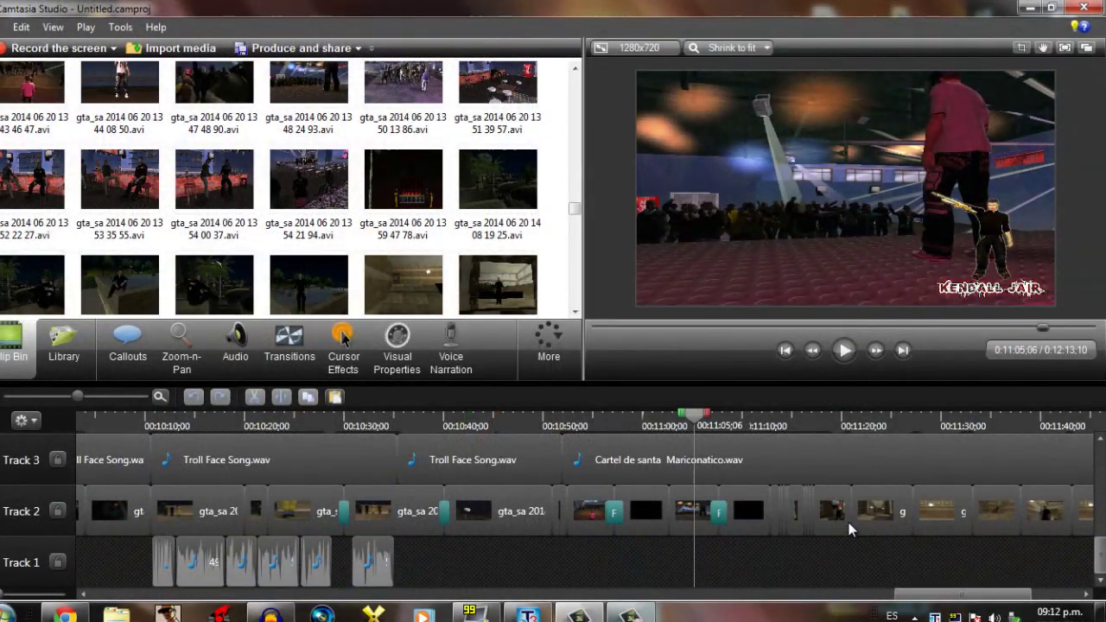
left_click(822, 419)
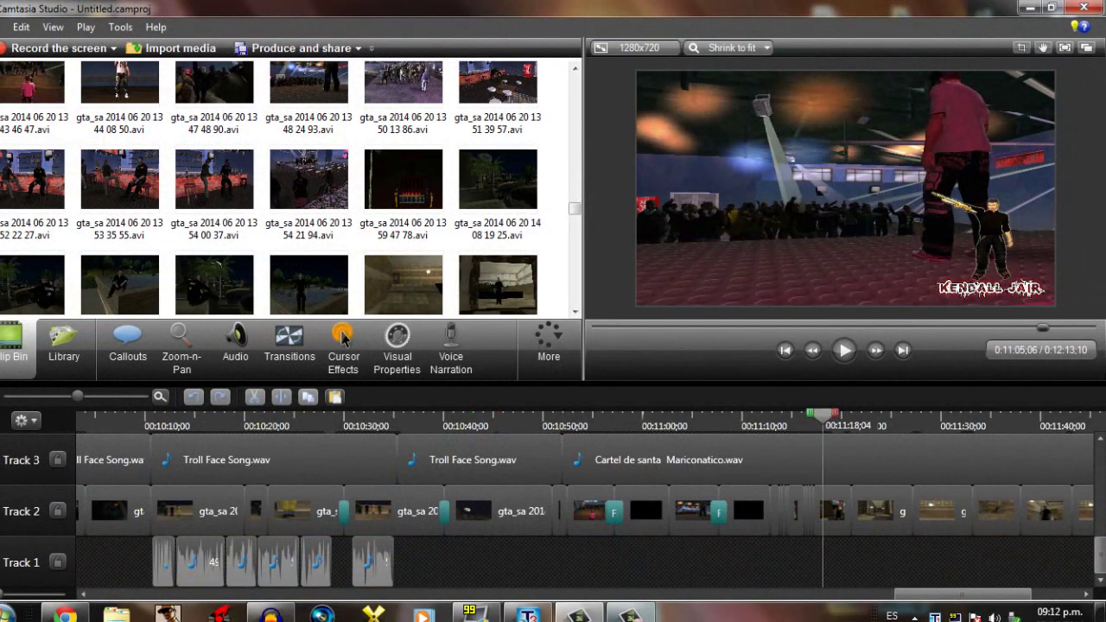